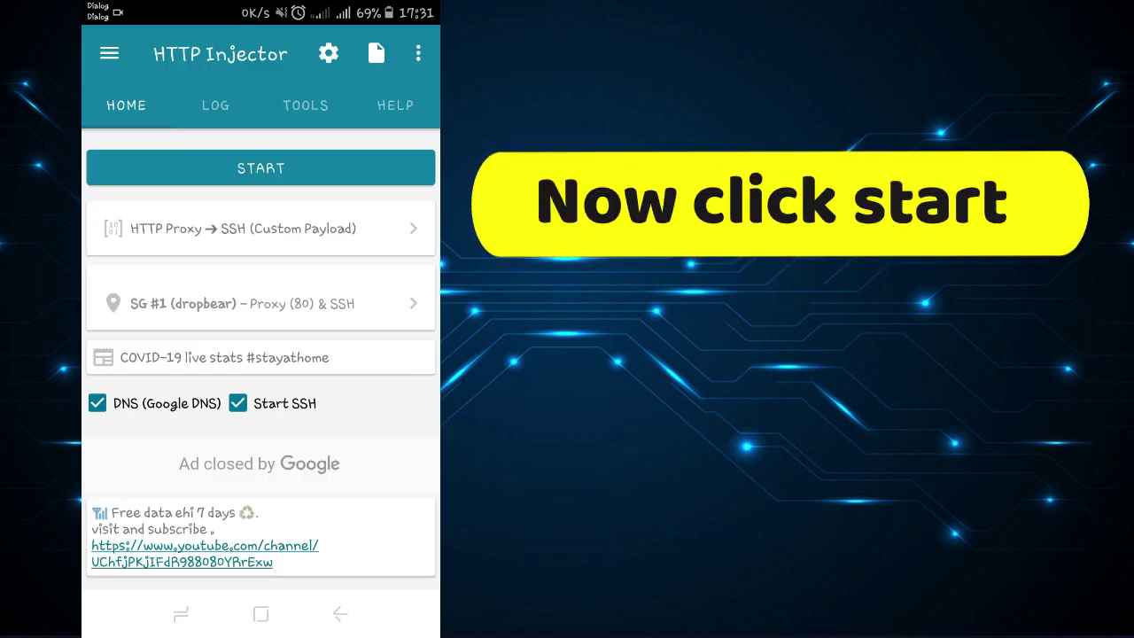
Step: Start the HTTP Proxy → SSH tunnel connection to the SG #1 server
left_click(261, 167)
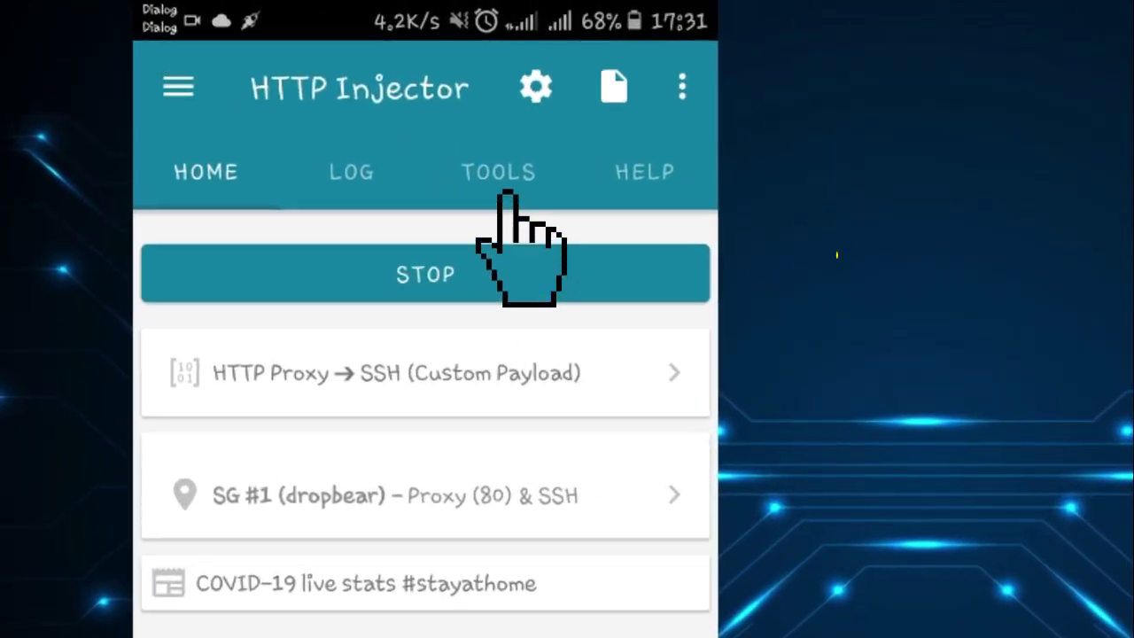
Step: Open the Hotshare setup under Tools > Tethering Tools
left_click(502, 177)
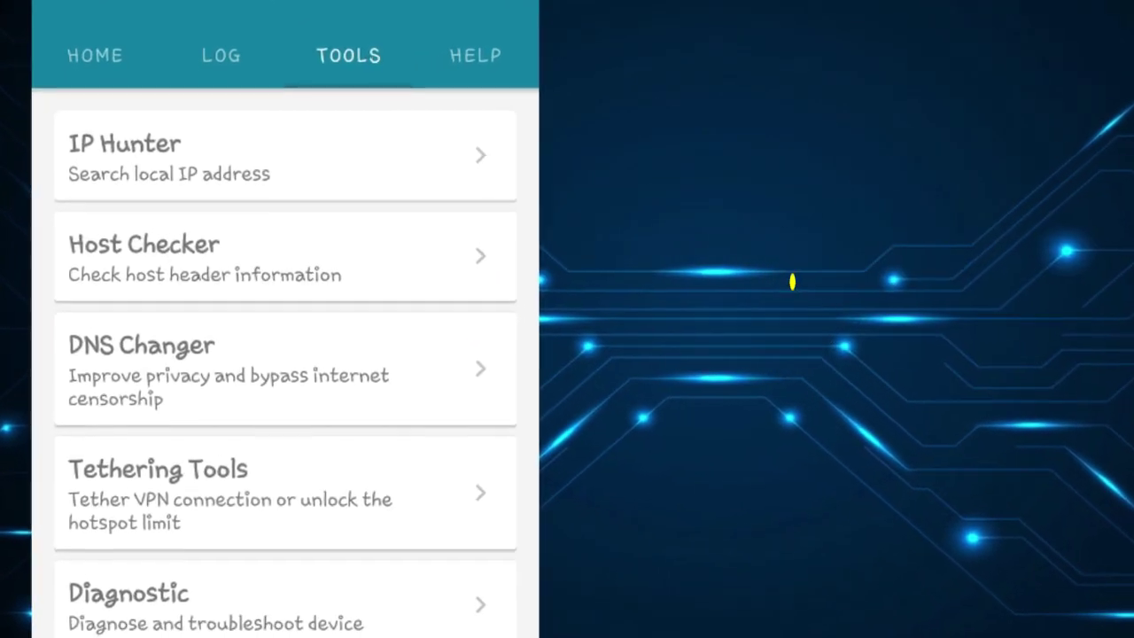
left_click(144, 519)
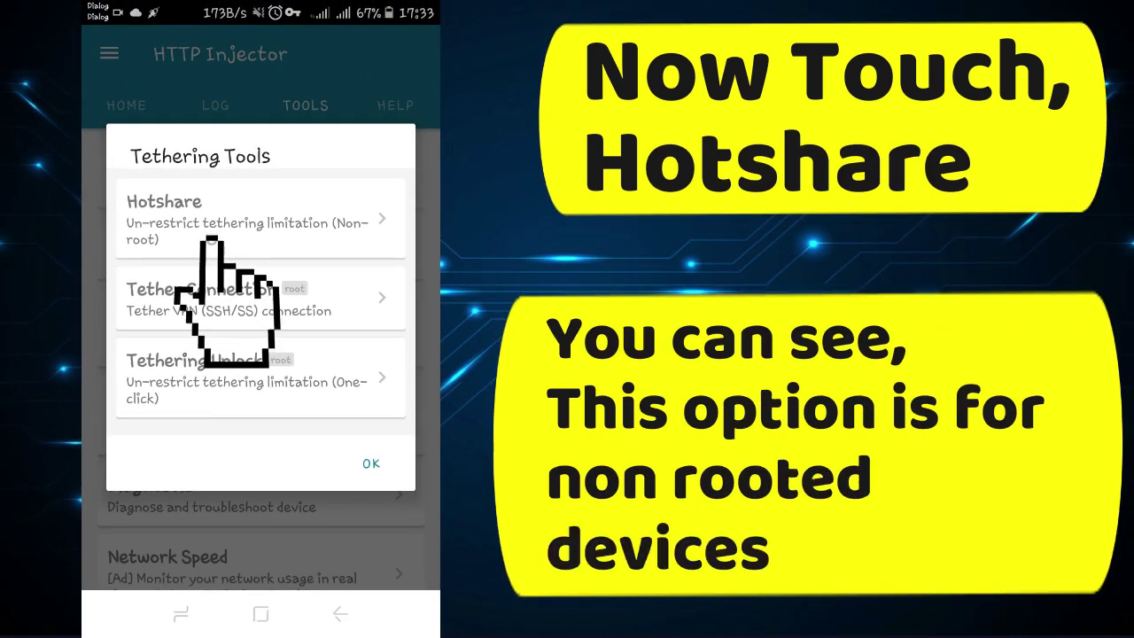
left_click(211, 221)
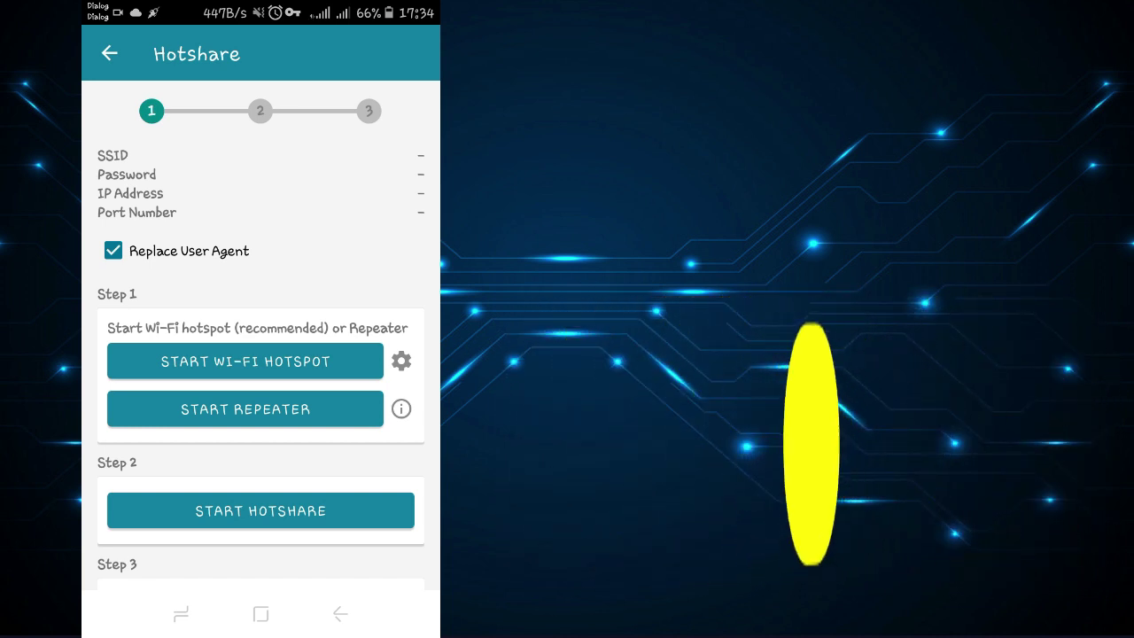
Step: Turn on the phone's Wi-Fi hotspot from the quick settings shade
scroll(261, 354, "down", 2)
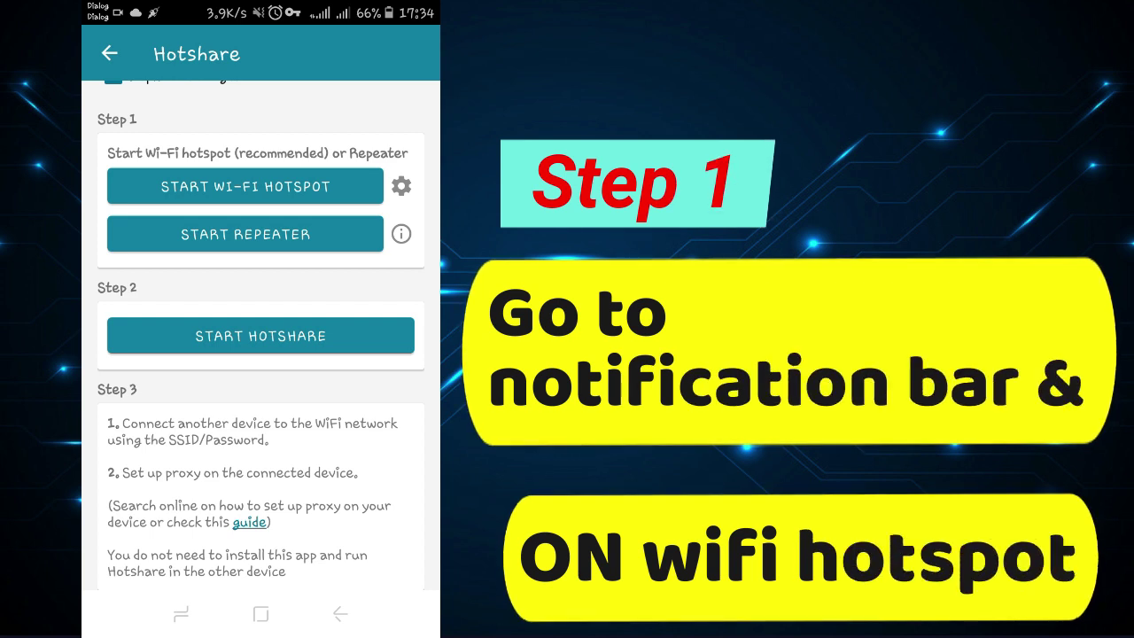
left_click_drag(261, 5, 261, 603)
left_click(341, 24)
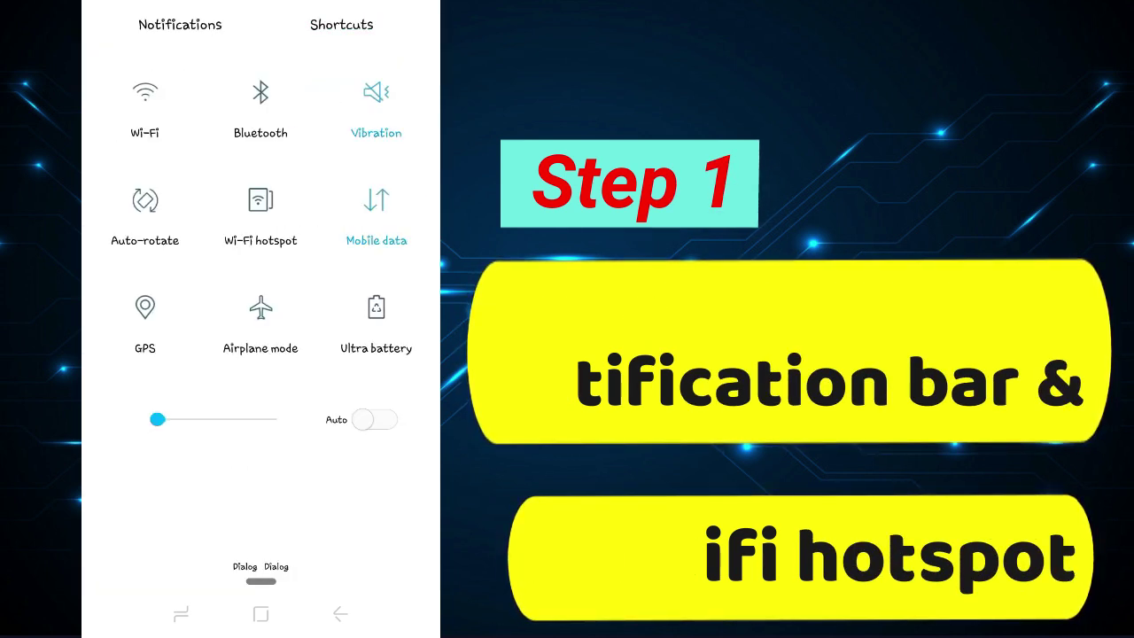
left_click(260, 200)
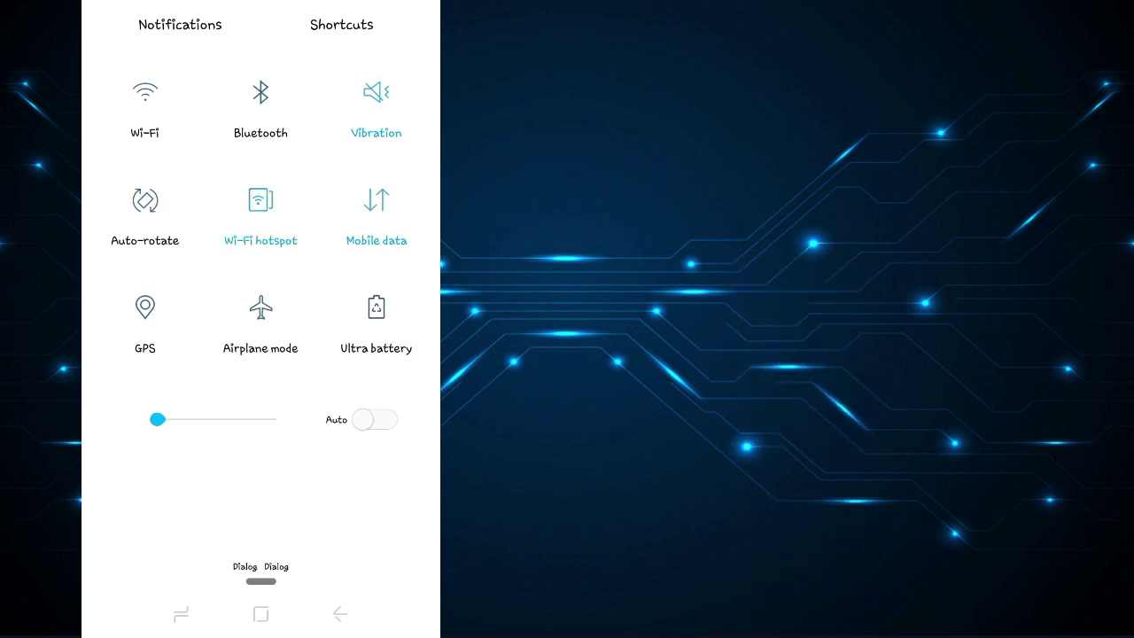
left_click_drag(261, 581, 261, 88)
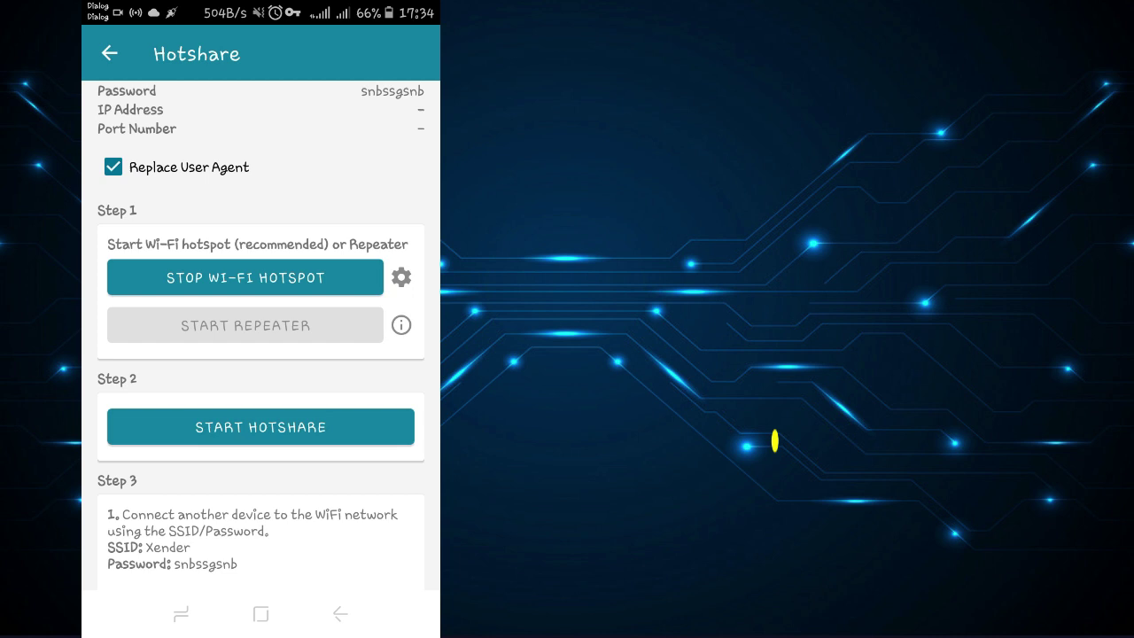
Step: Start Hotshare and bring up Step 3's proxy IP 192.168.43.1 and port 44355
scroll(260, 355, "up", 2)
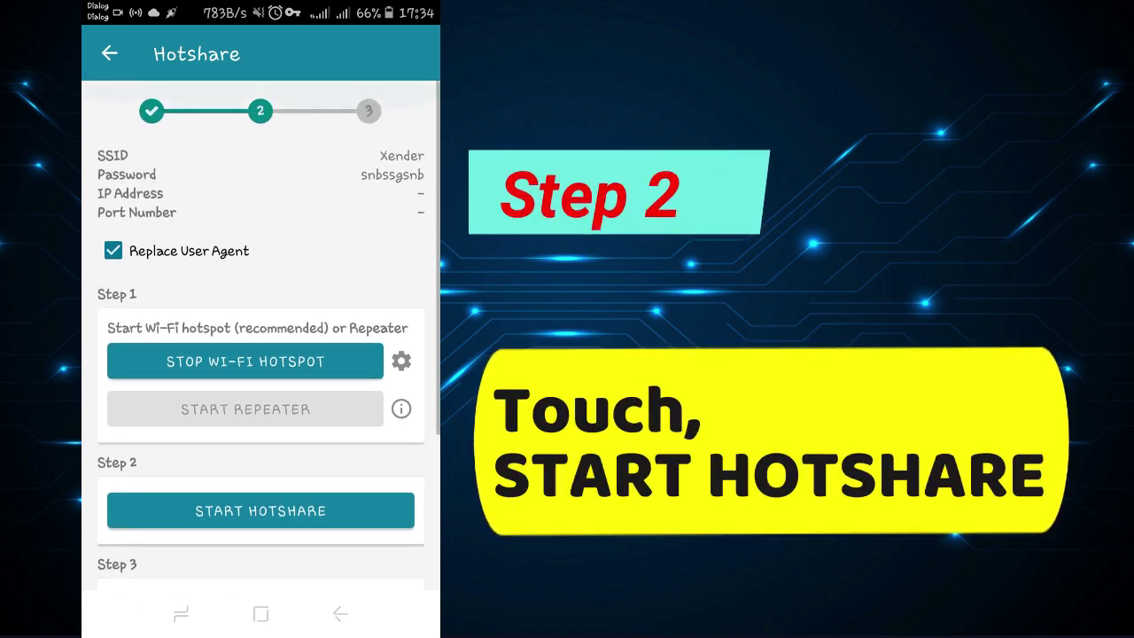
left_click(250, 521)
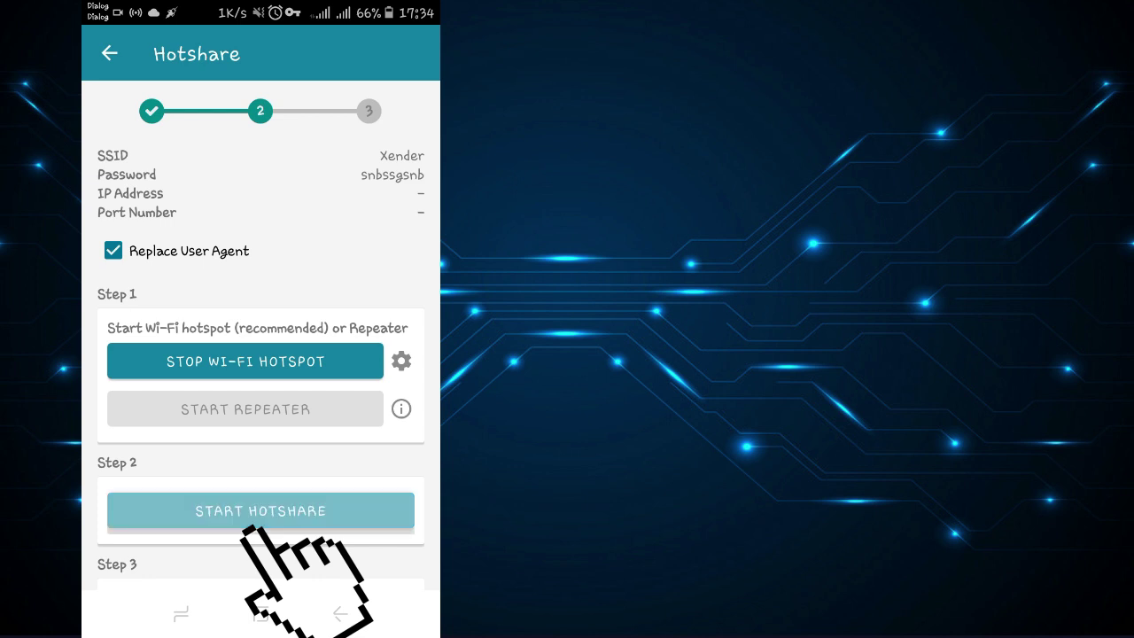
scroll(261, 354, "up", 1)
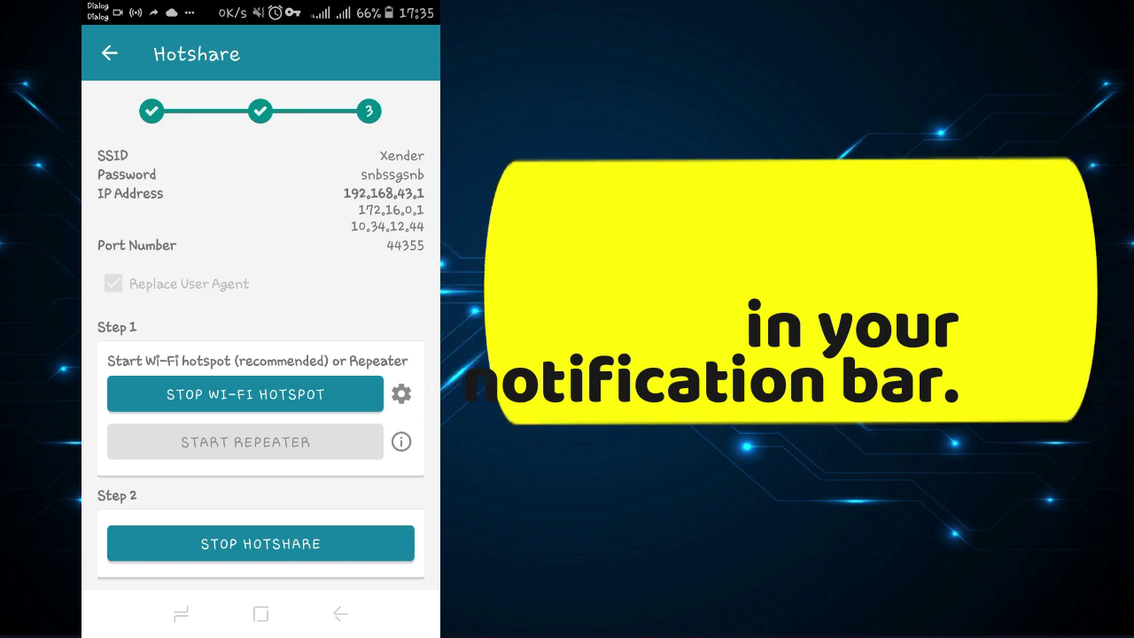
scroll(261, 354, "down", 3)
scroll(260, 354, "down", 3)
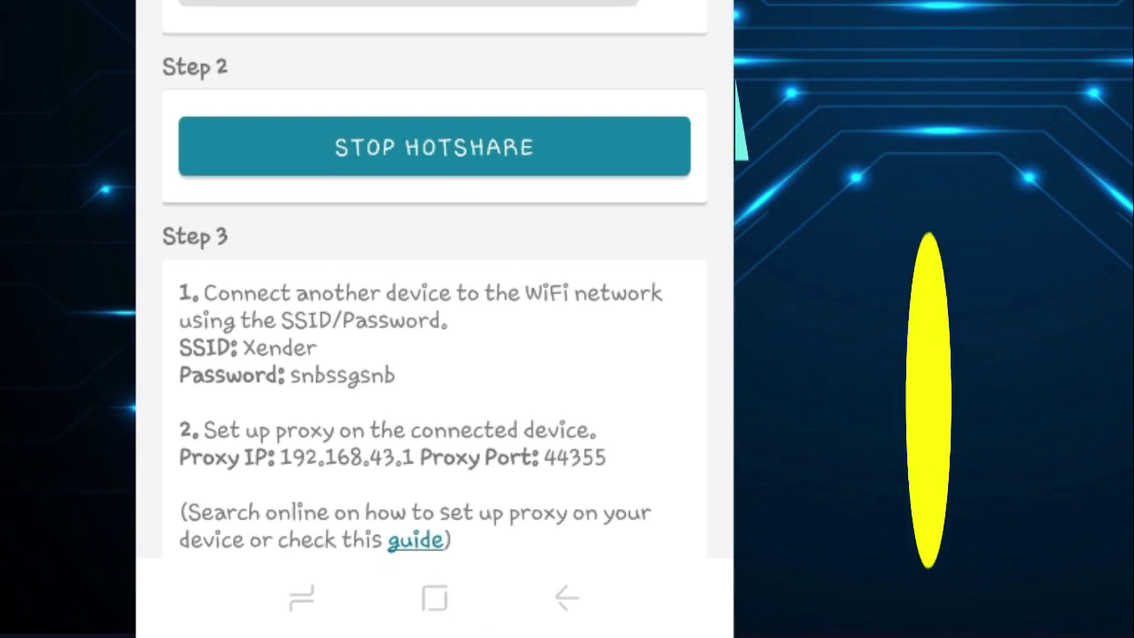
scroll(434, 355, "down", 1)
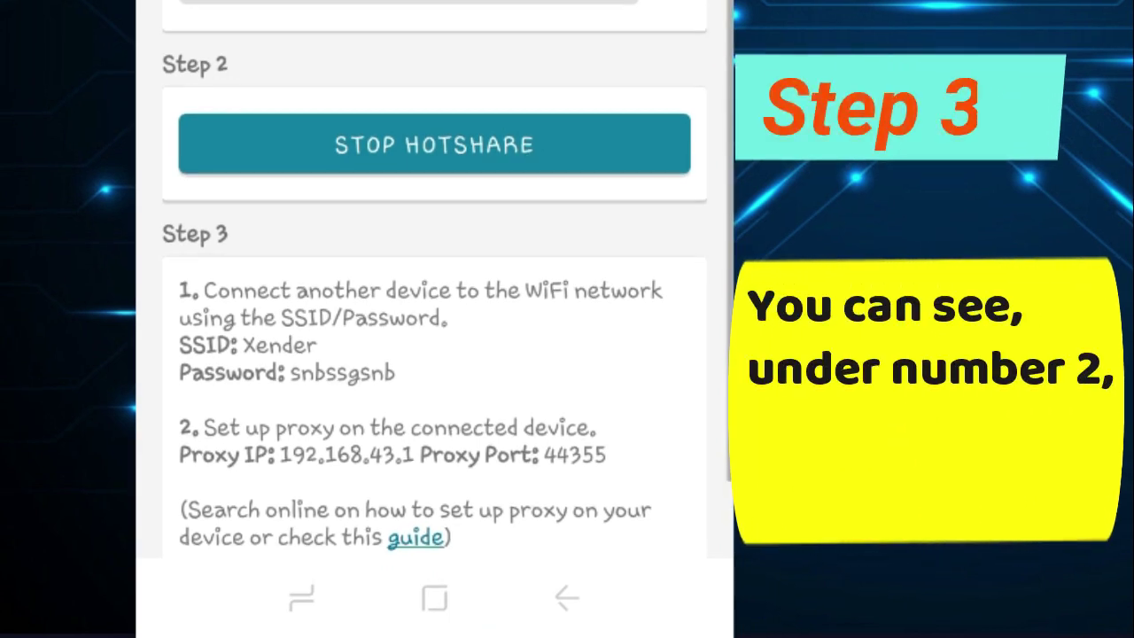
scroll(435, 355, "down", 3)
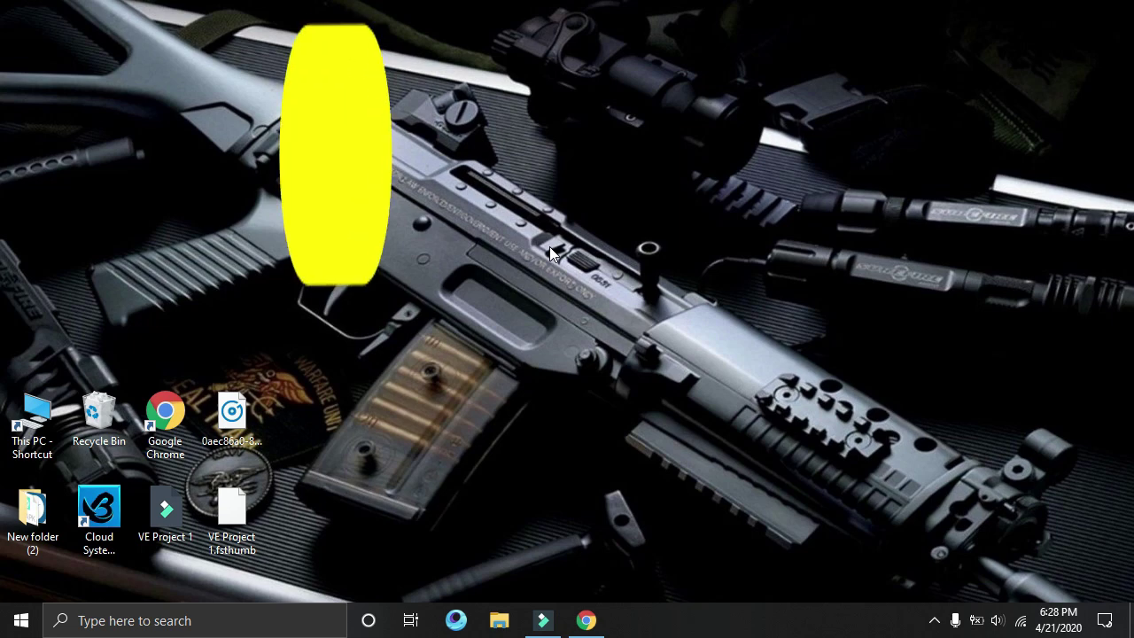
left_click(1019, 623)
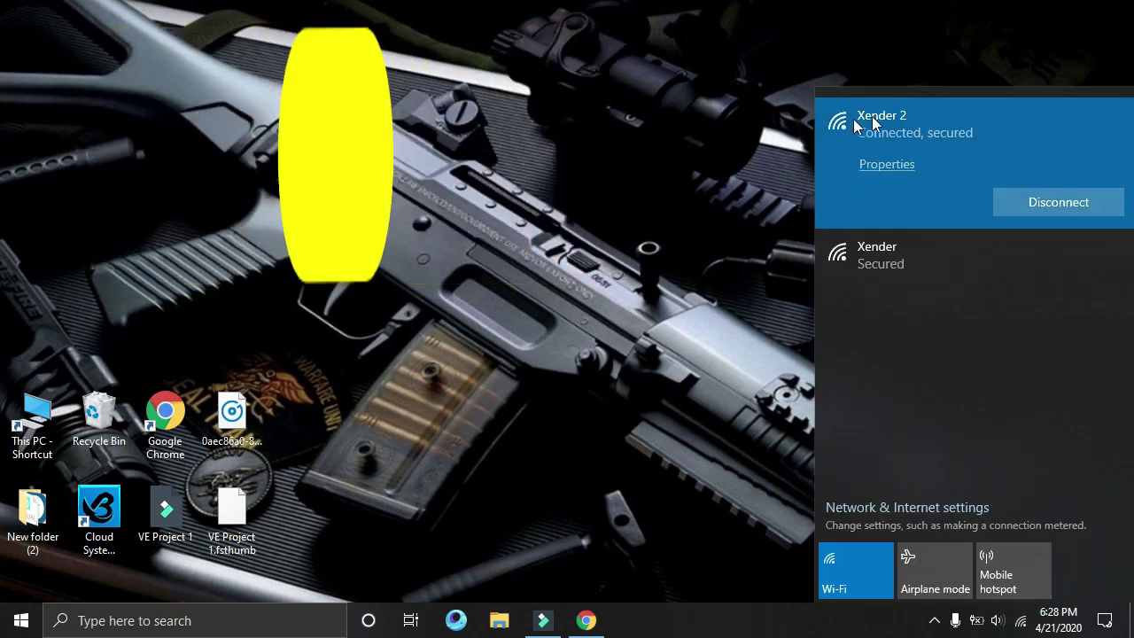
left_click(587, 620)
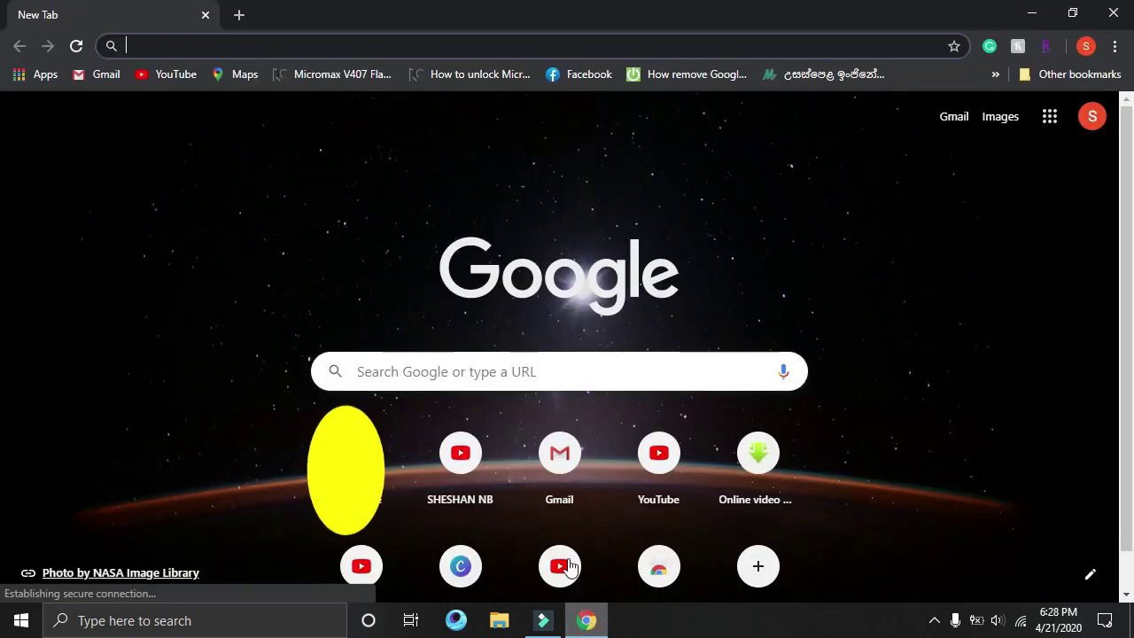
left_click(177, 76)
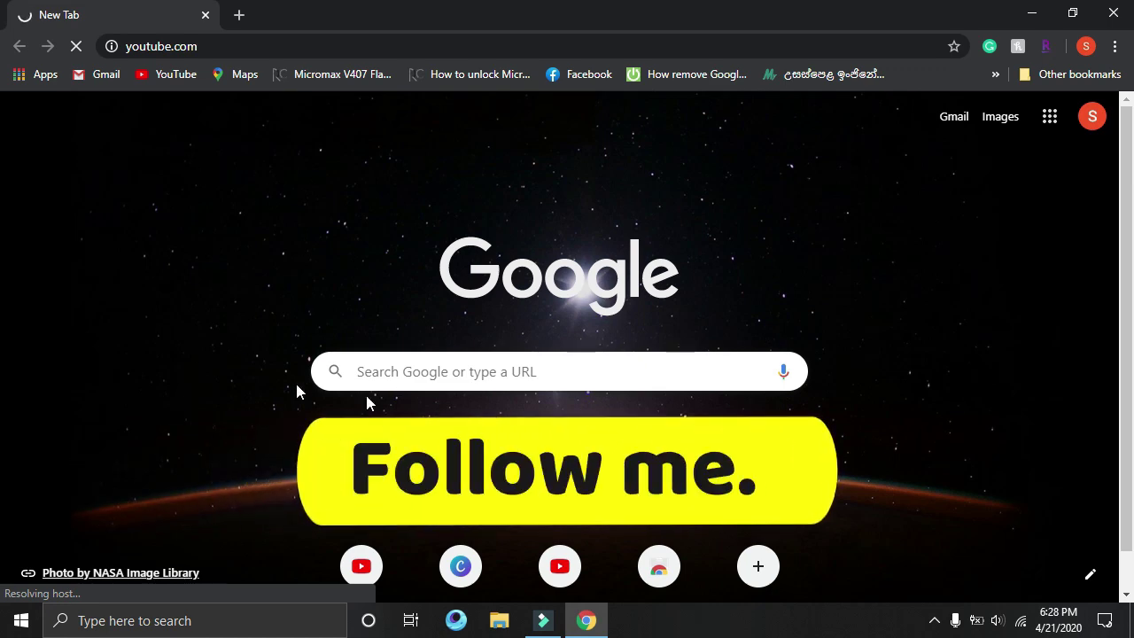
left_click(1128, 18)
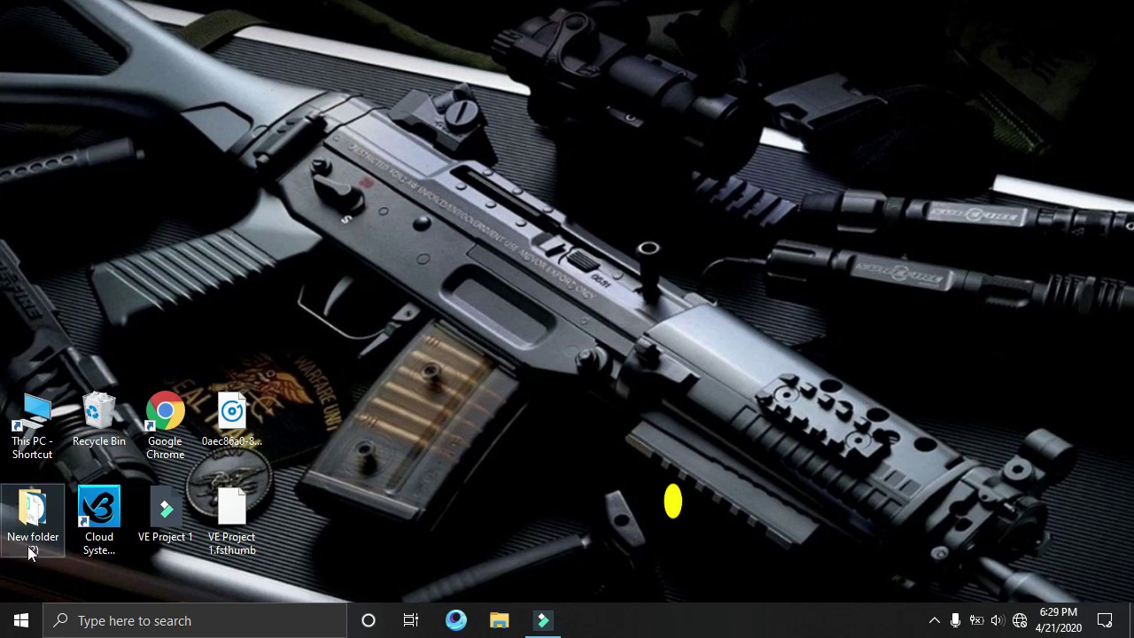
Step: Open Windows Settings from Start and go to Network & Internet
left_click(17, 621)
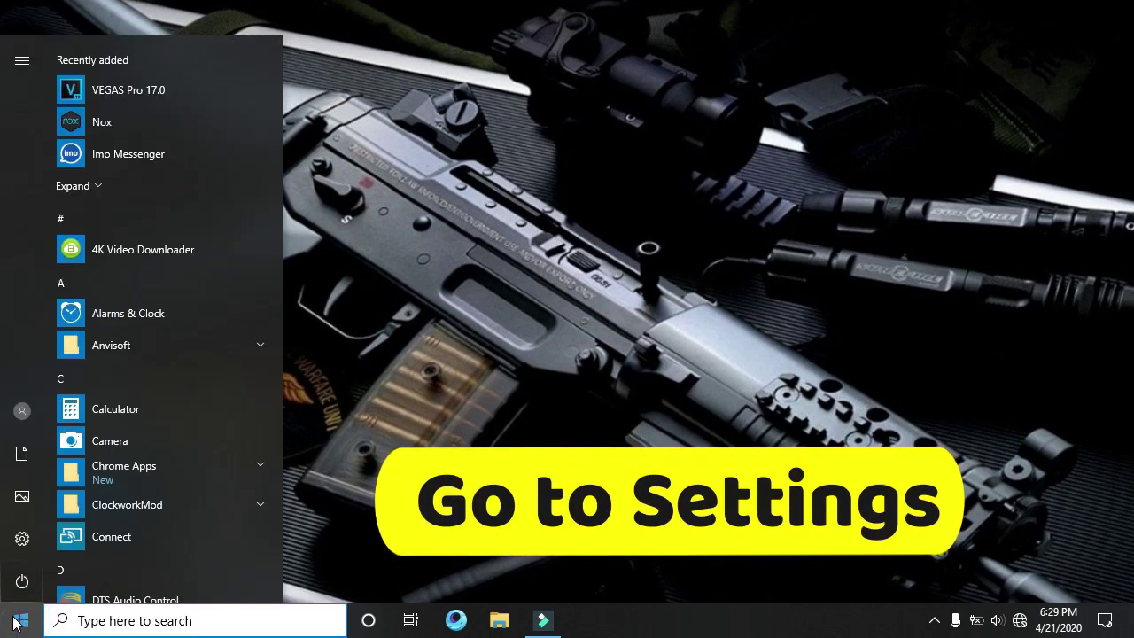
mouse_move(18, 539)
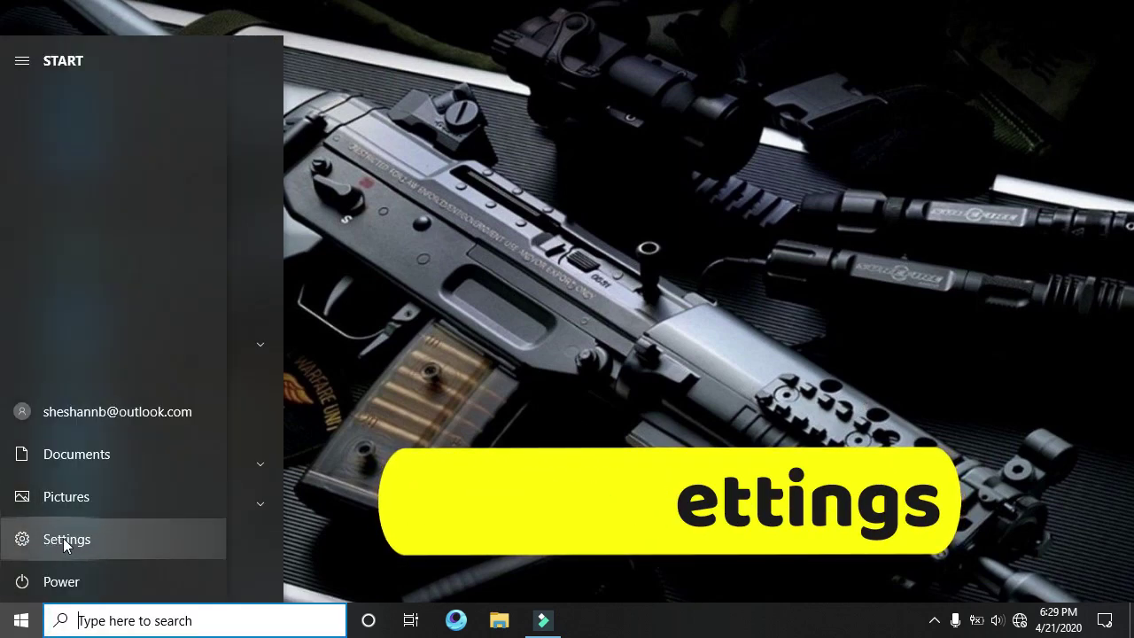
left_click(119, 541)
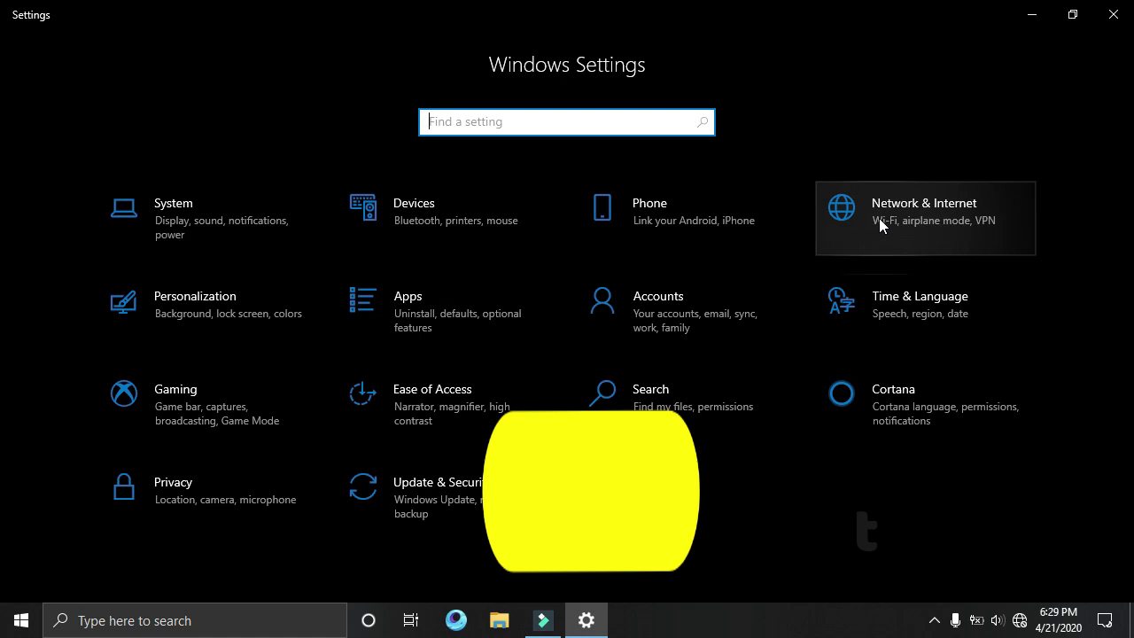
left_click(932, 222)
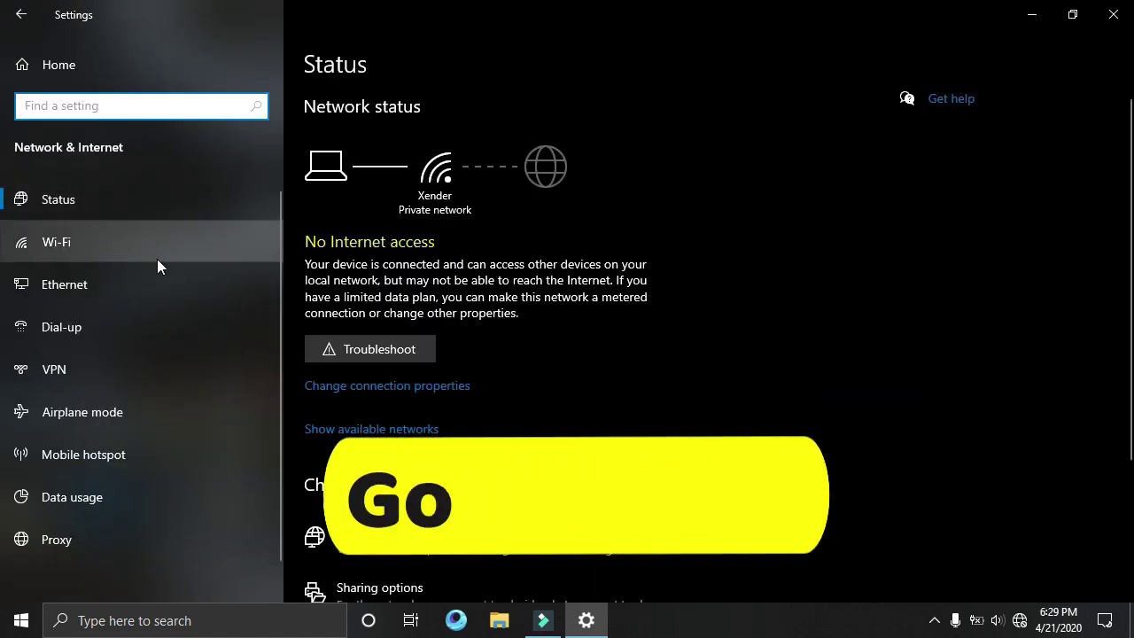
Step: On the Proxy page, turn off Automatically detect settings and reach Manual proxy setup
left_click(97, 543)
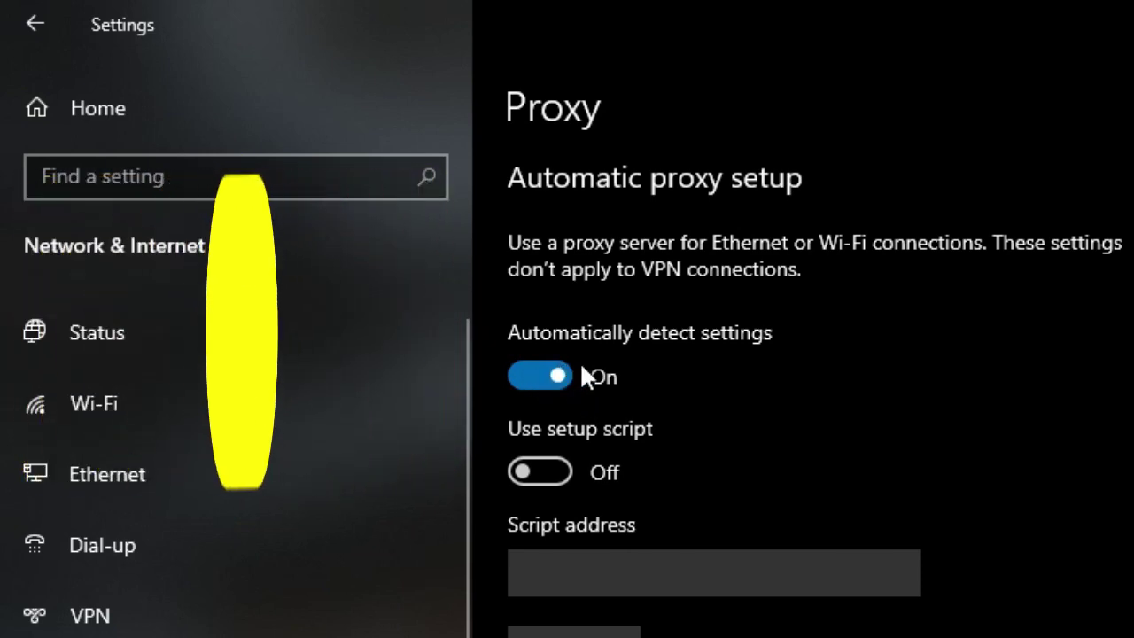
left_click(582, 374)
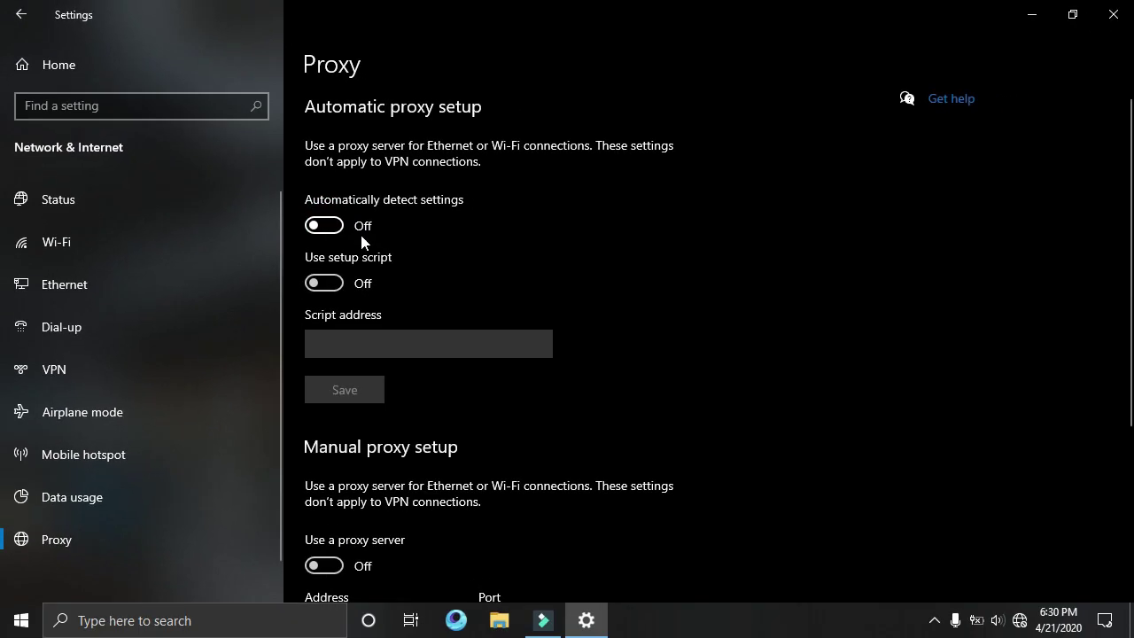
scroll(365, 252, "down", 3)
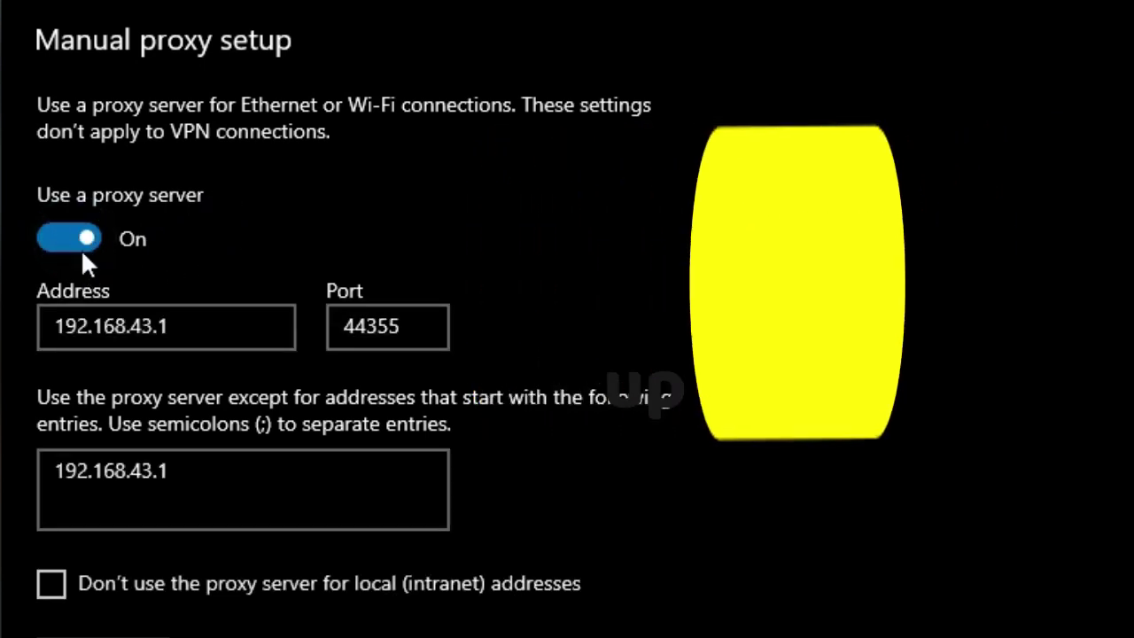
Step: Clear the old proxy address, port and exceptions entries
left_click_drag(193, 312, 71, 319)
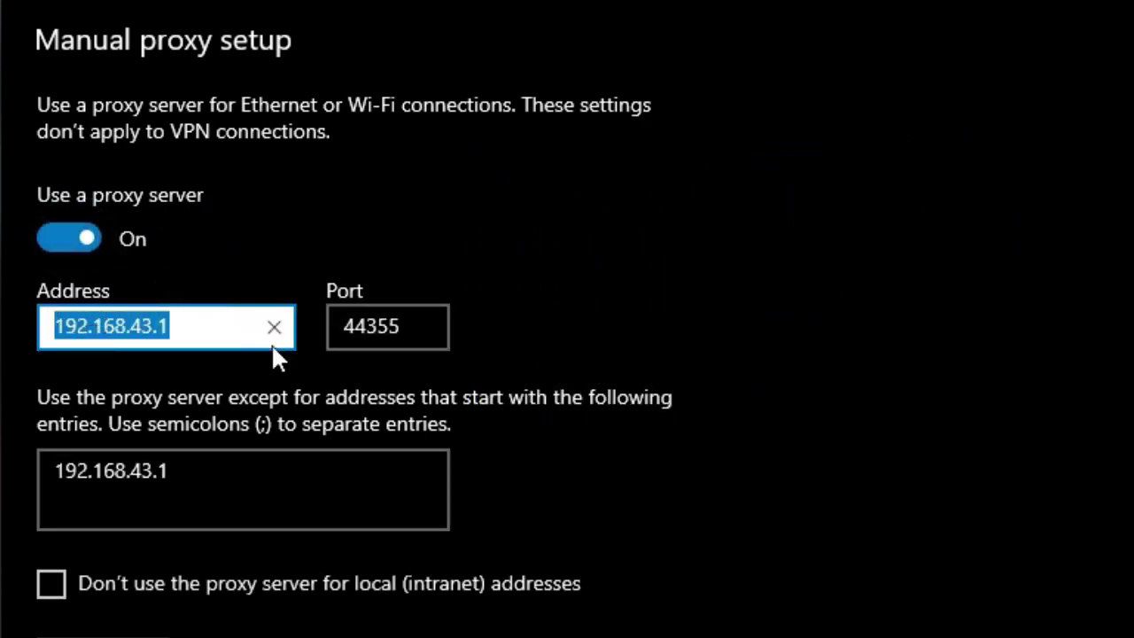
left_click_drag(420, 327, 342, 327)
key("BackSpace")
left_click_drag(222, 476, 53, 474)
Step: Enter proxy address 192.168.43.1 and port 44355
left_click(144, 321)
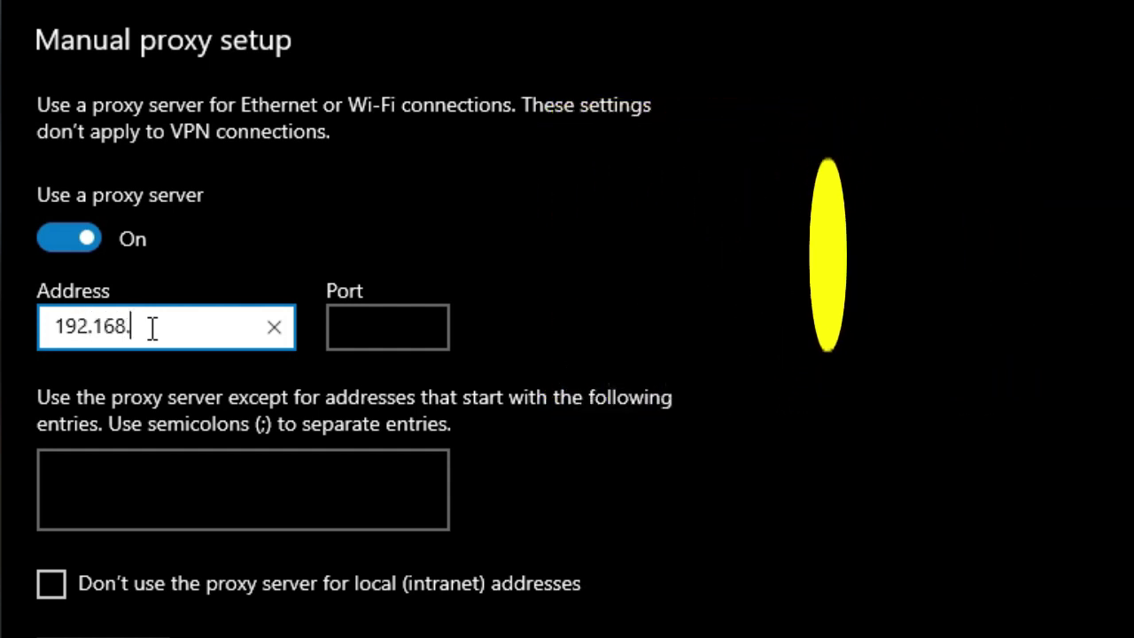
type("43.1")
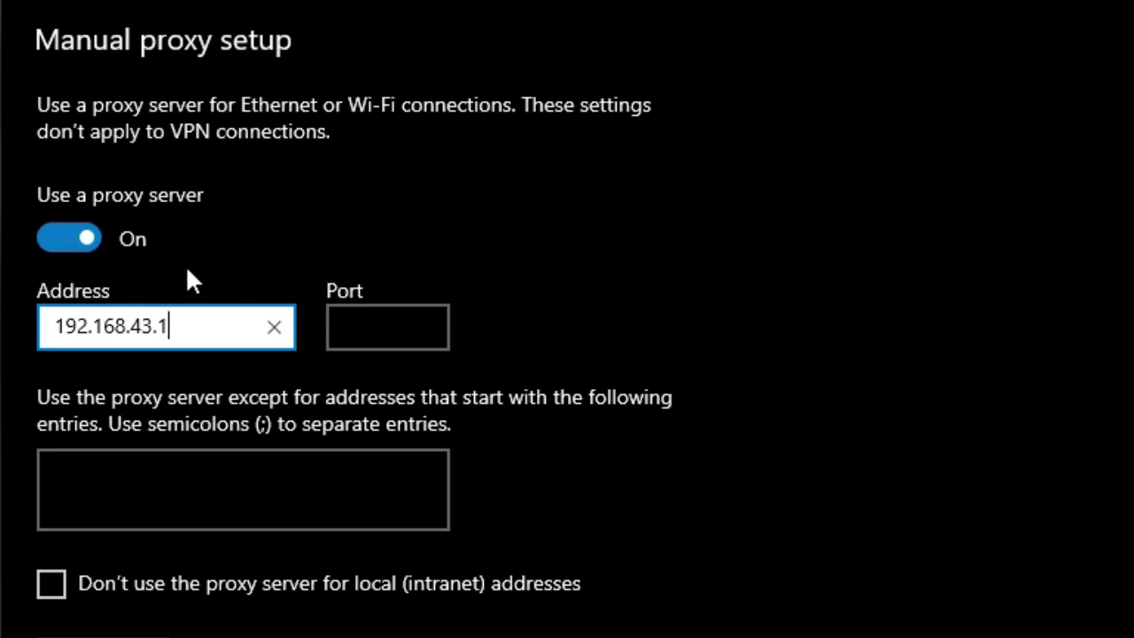
left_click(353, 324)
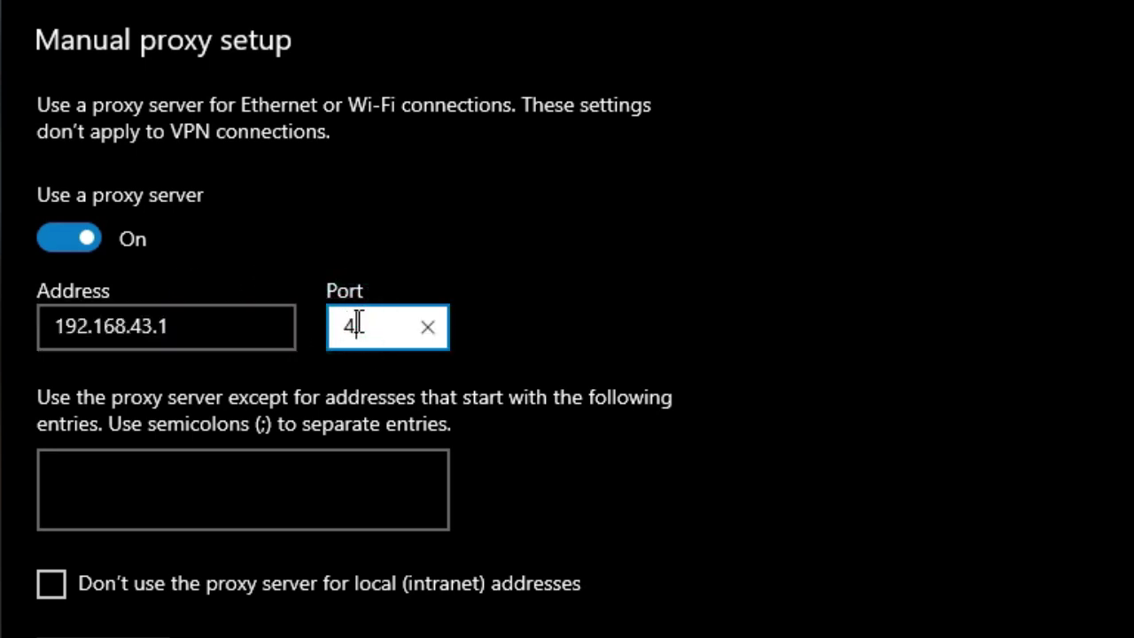
type("44355")
left_click(374, 211)
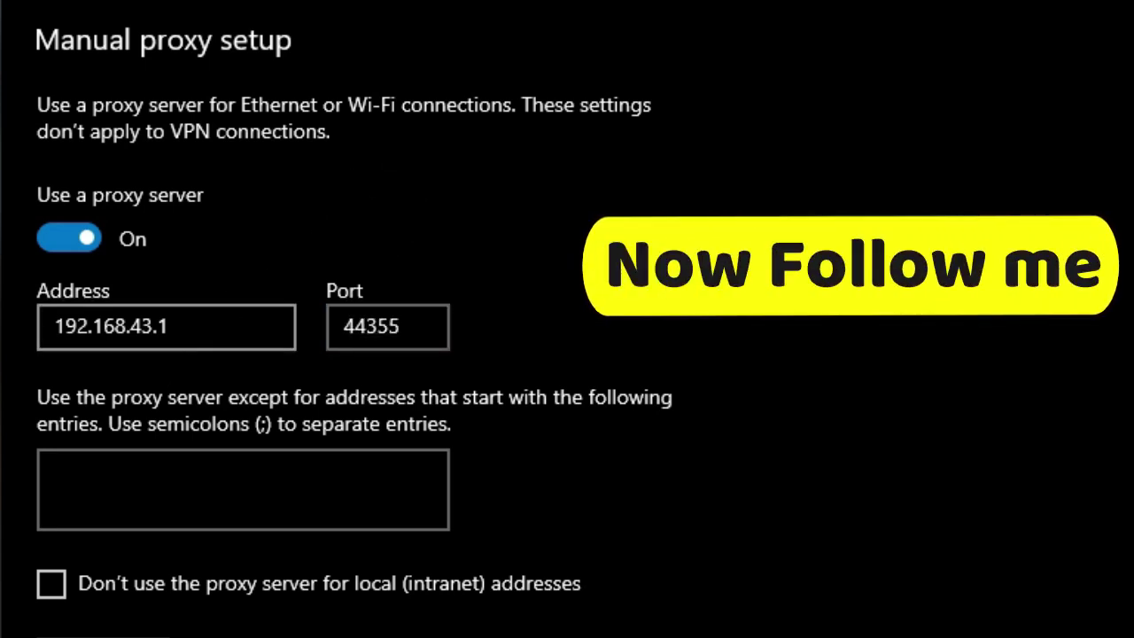
Step: Copy address 192.168.43.1 into the exceptions box and end it with a semicolon
left_click_drag(197, 327, 64, 330)
right_click(164, 373)
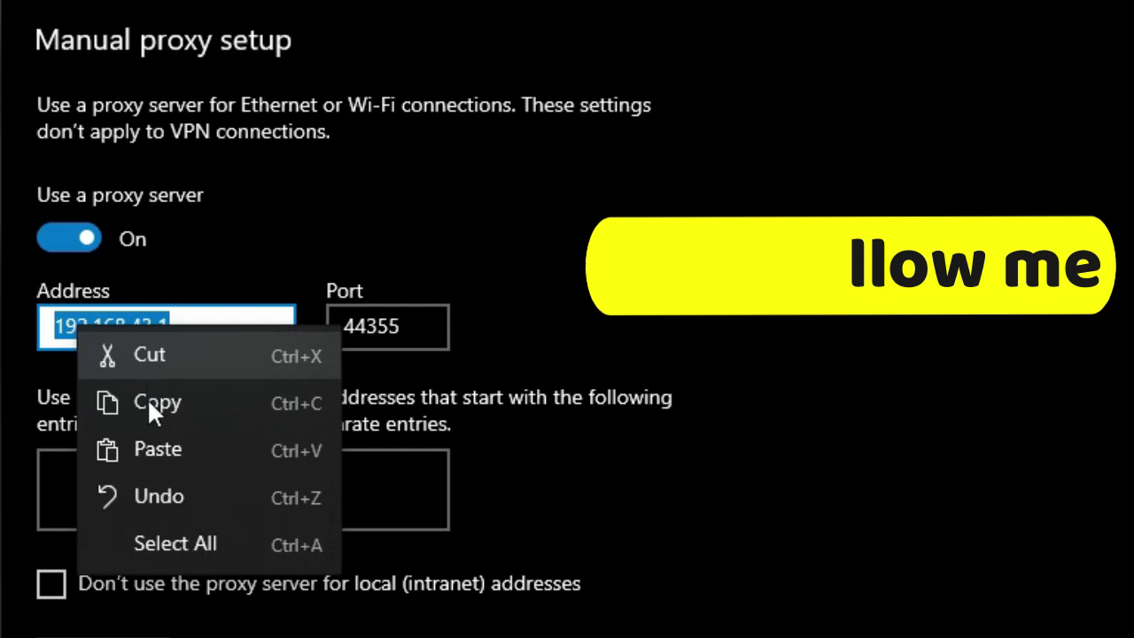
left_click(149, 405)
left_click(119, 480)
right_click(119, 479)
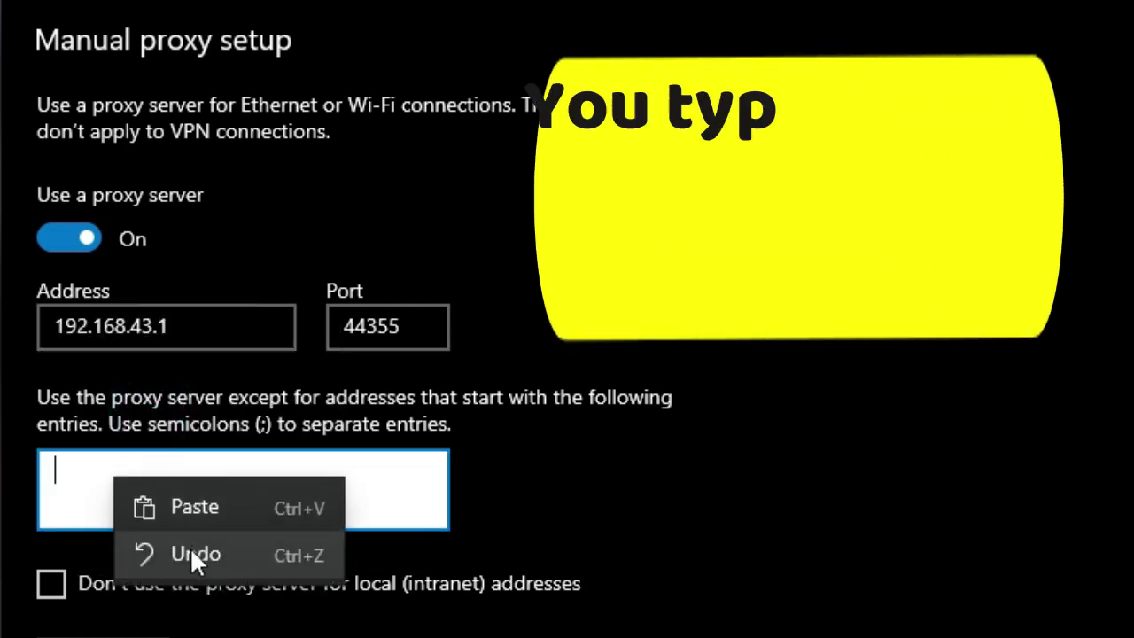
left_click(190, 503)
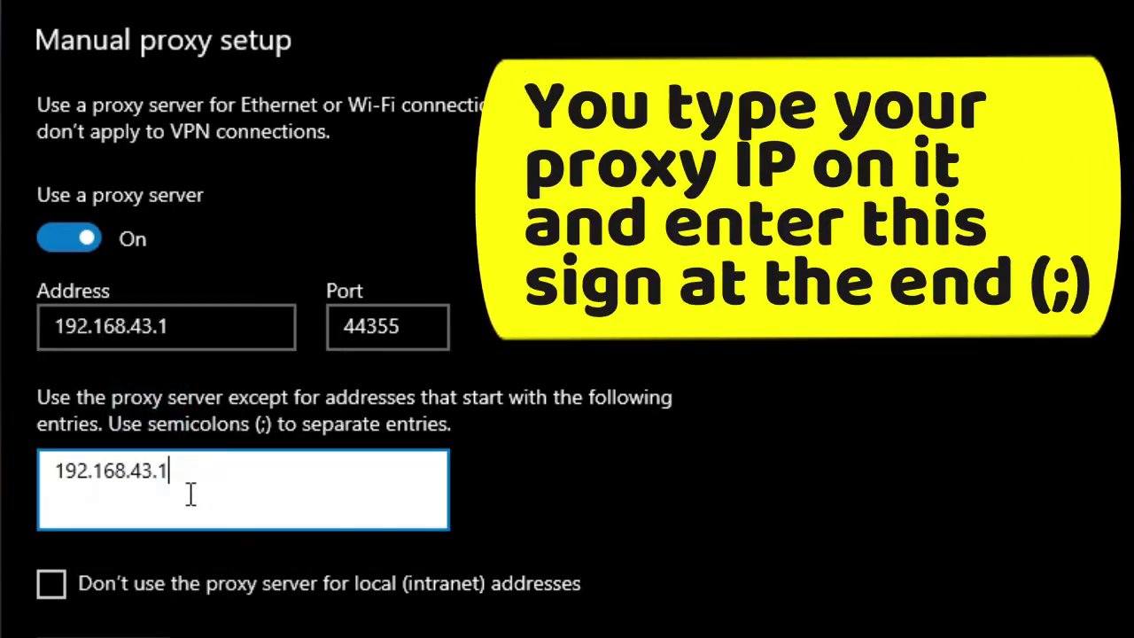
left_click(268, 427)
left_click(253, 463)
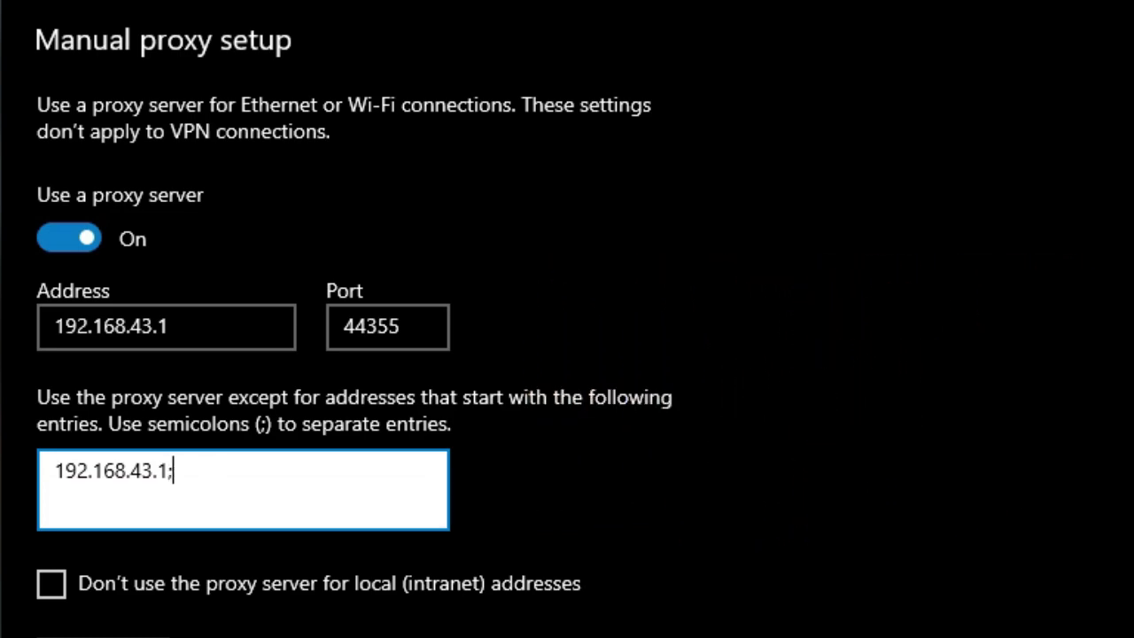
left_click(265, 422)
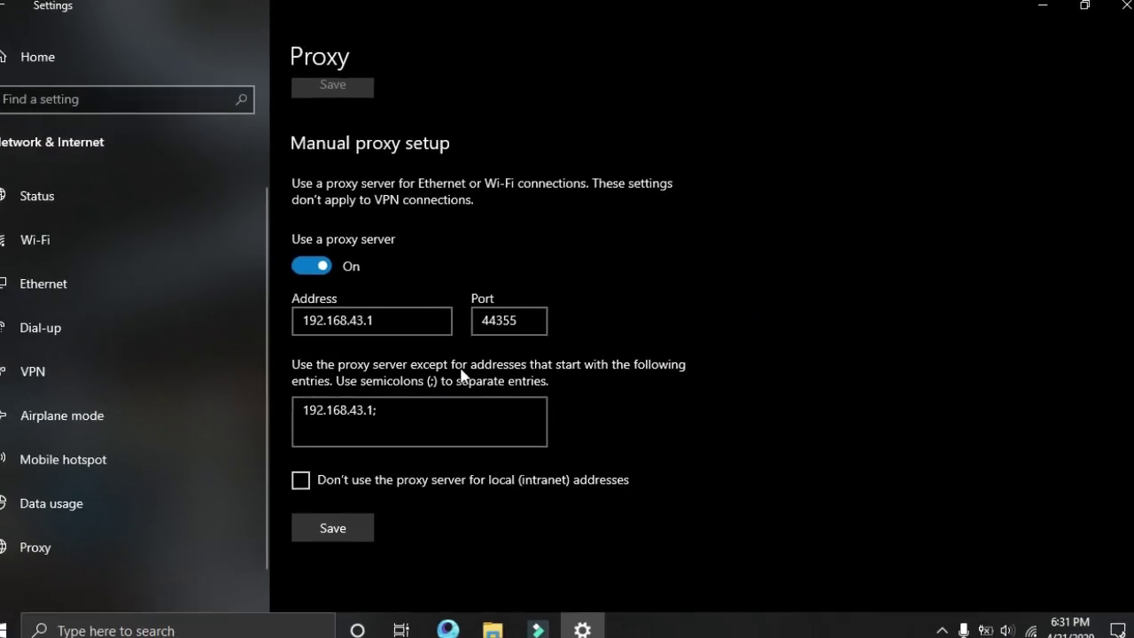
Step: Save the manual proxy settings and close Windows Settings
left_click(334, 529)
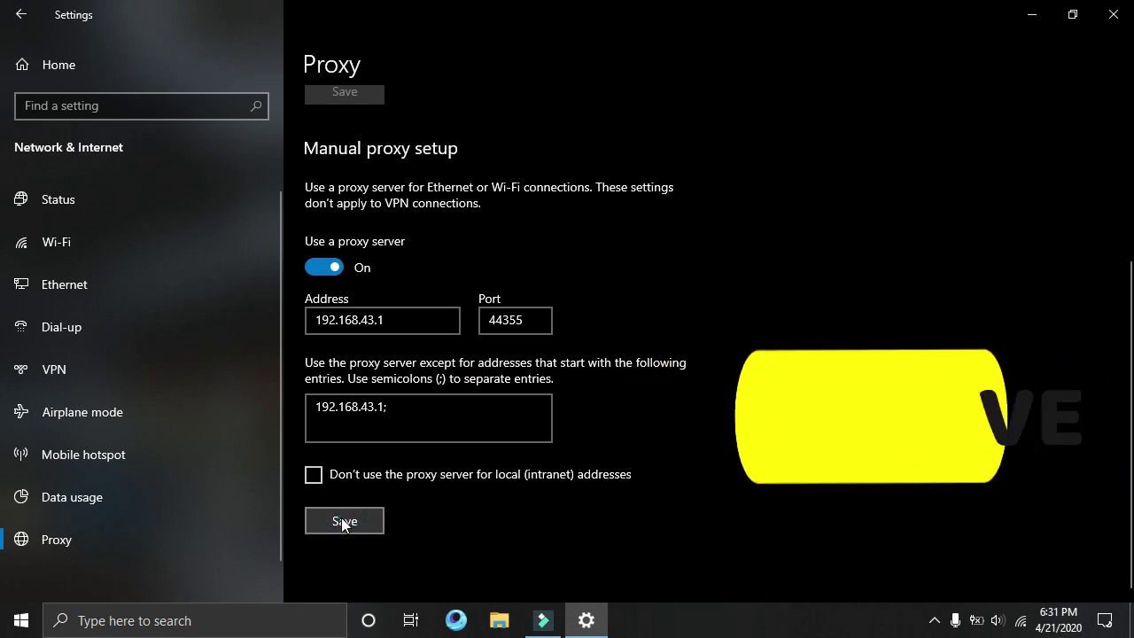
left_click(1114, 13)
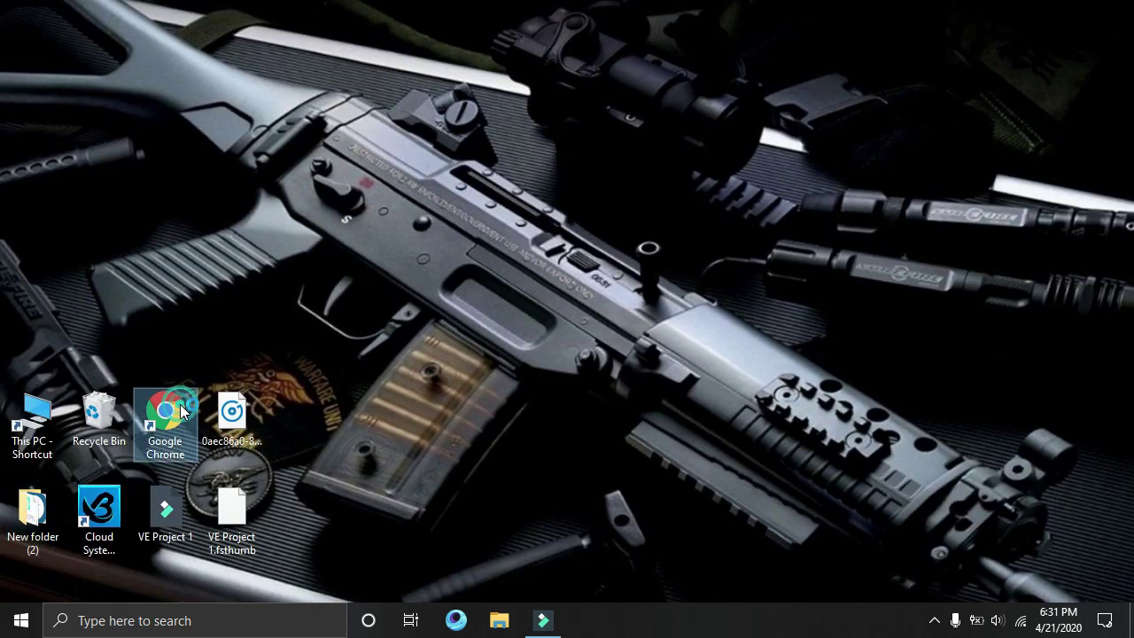